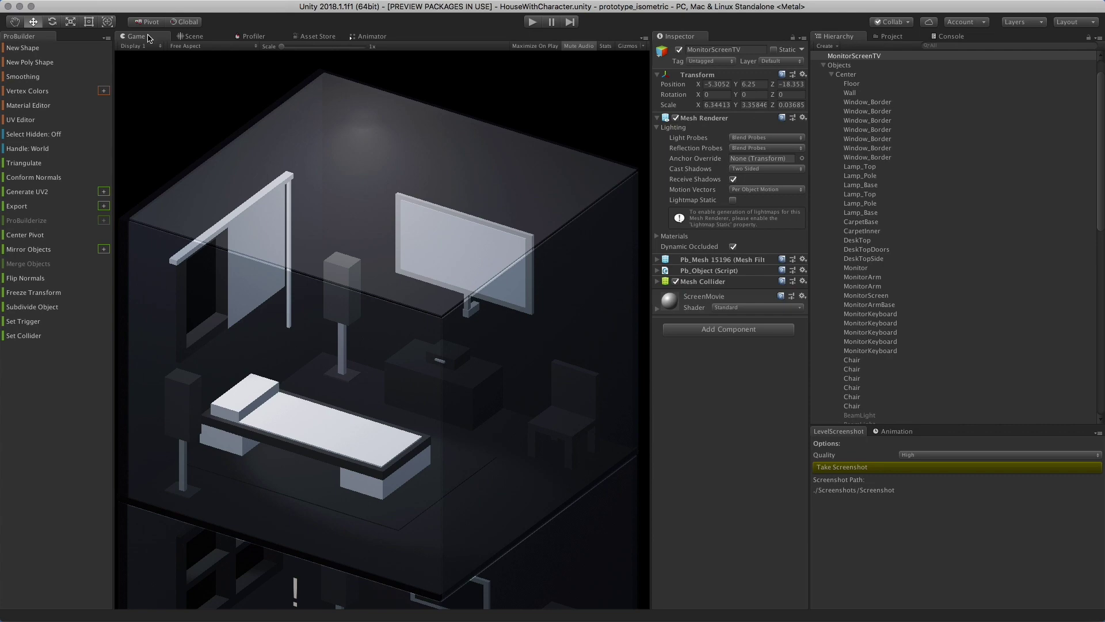
# Frame the TV monitor up close in the 3D Scene view
pyautogui.click(190, 37)
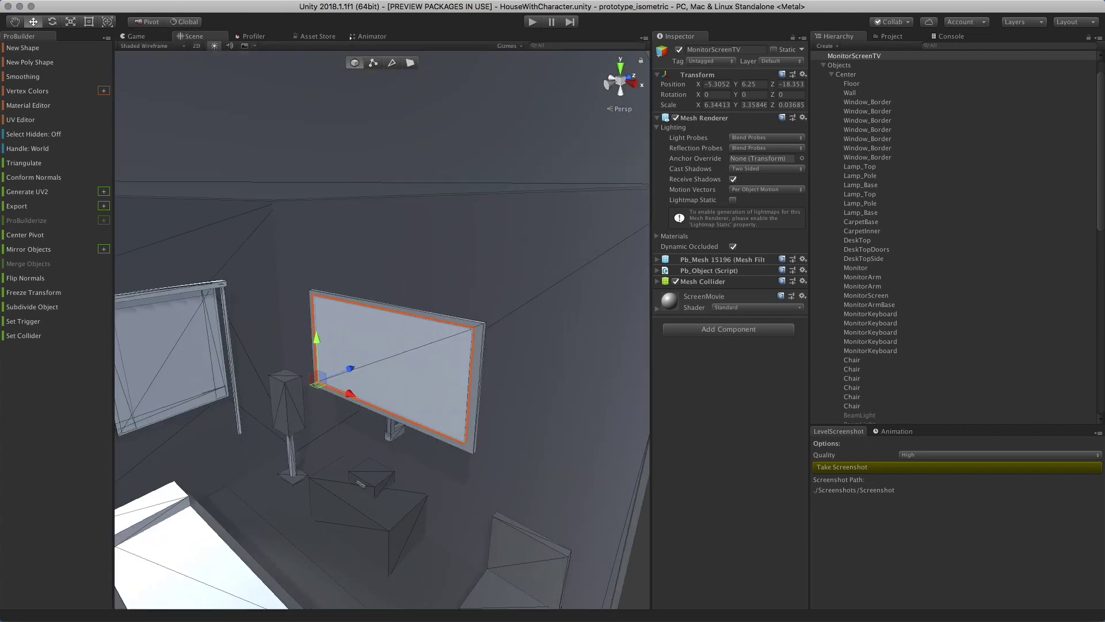
pyautogui.scroll(-3, 382, 330)
pyautogui.keyDown('alt'); pyautogui.moveTo(520, 378); pyautogui.dragTo(489, 437); pyautogui.keyUp('alt')
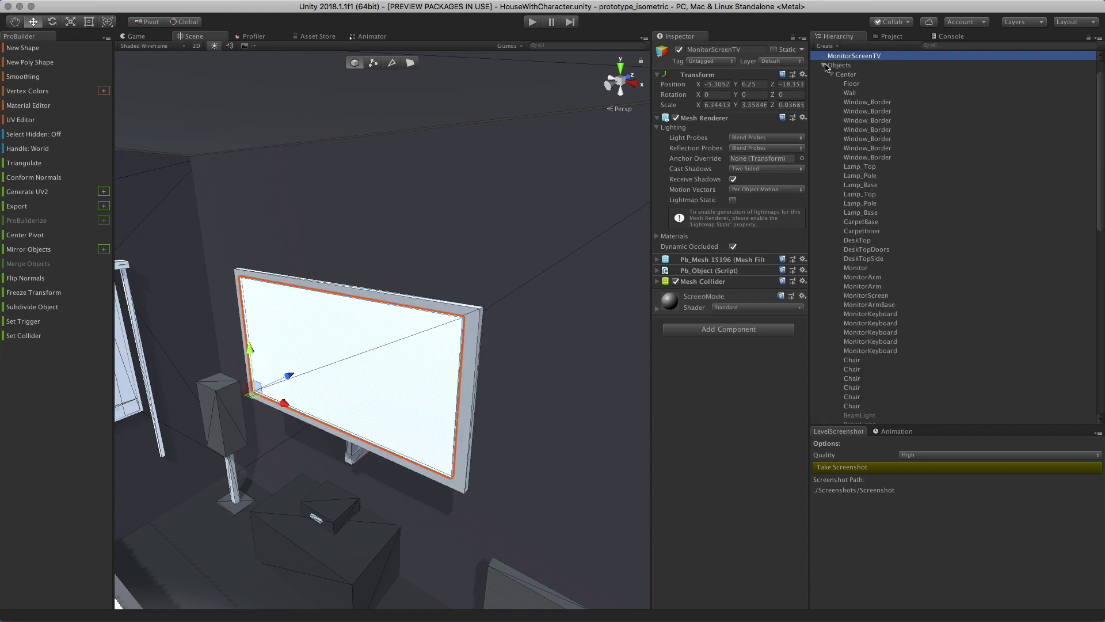
# Collapse the Objects group and inspect Main Camera, Directional Light, MonitorScreenTV and Objects
pyautogui.click(824, 66)
pyautogui.click(851, 66)
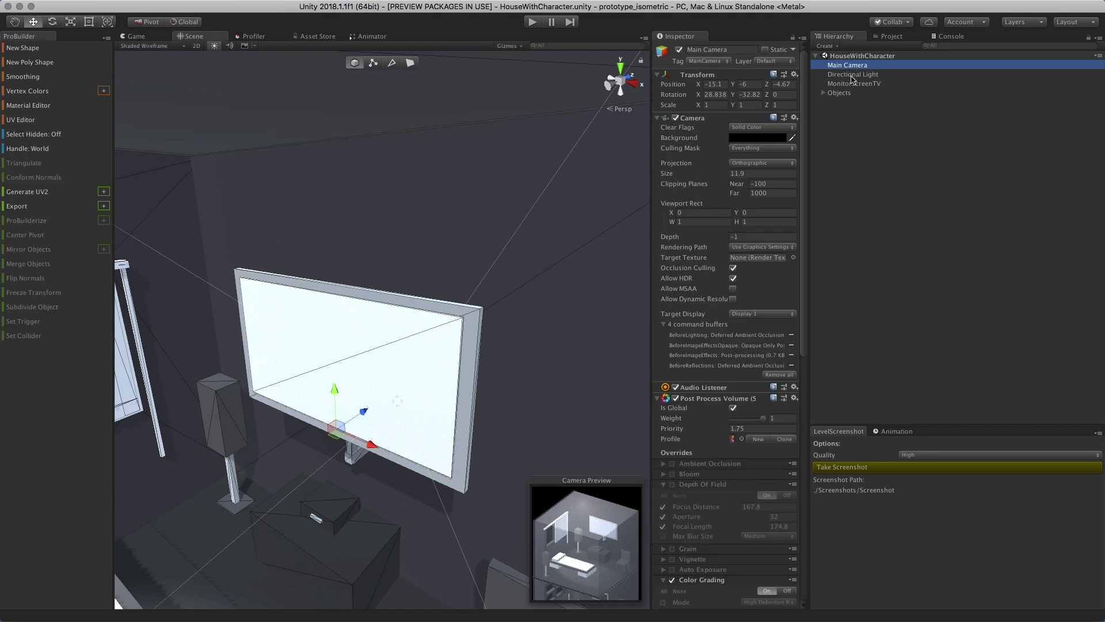
pyautogui.click(853, 74)
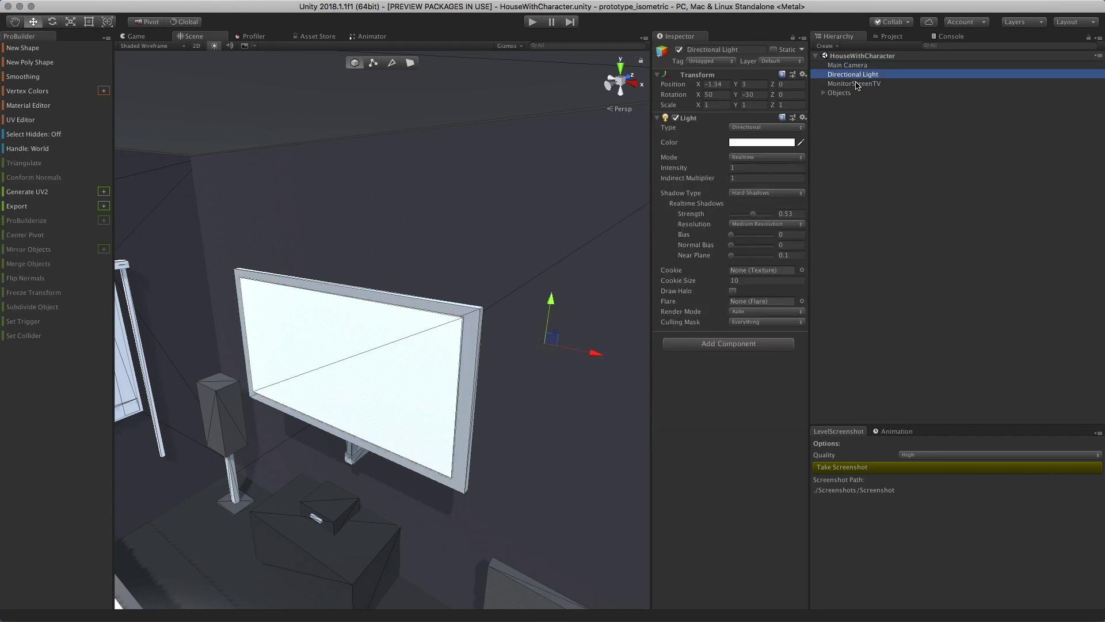
pyautogui.click(857, 84)
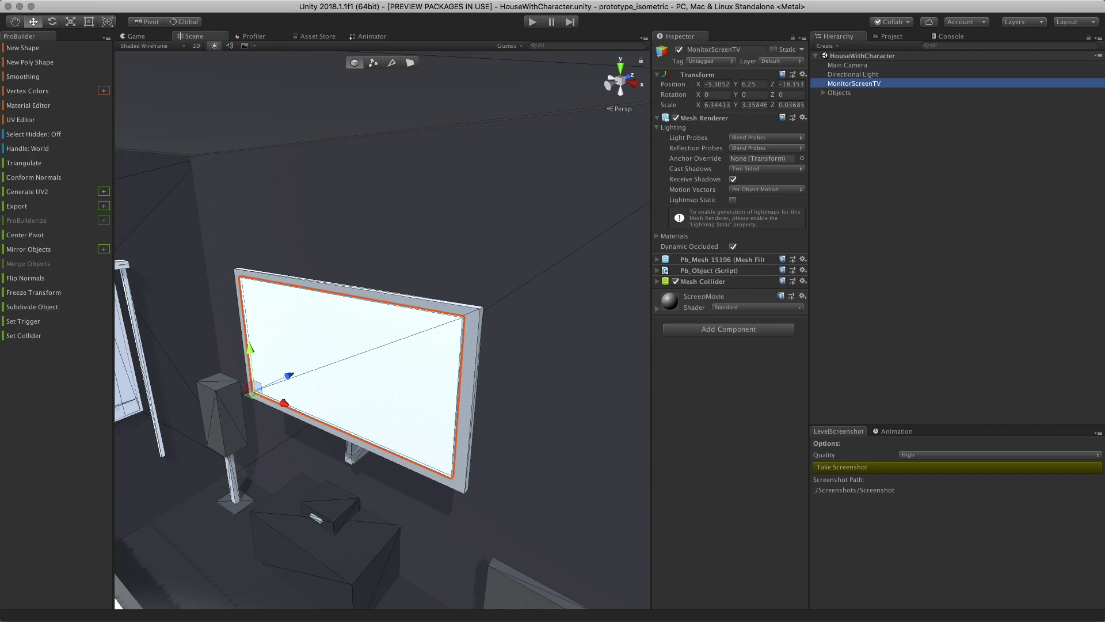
pyautogui.click(848, 93)
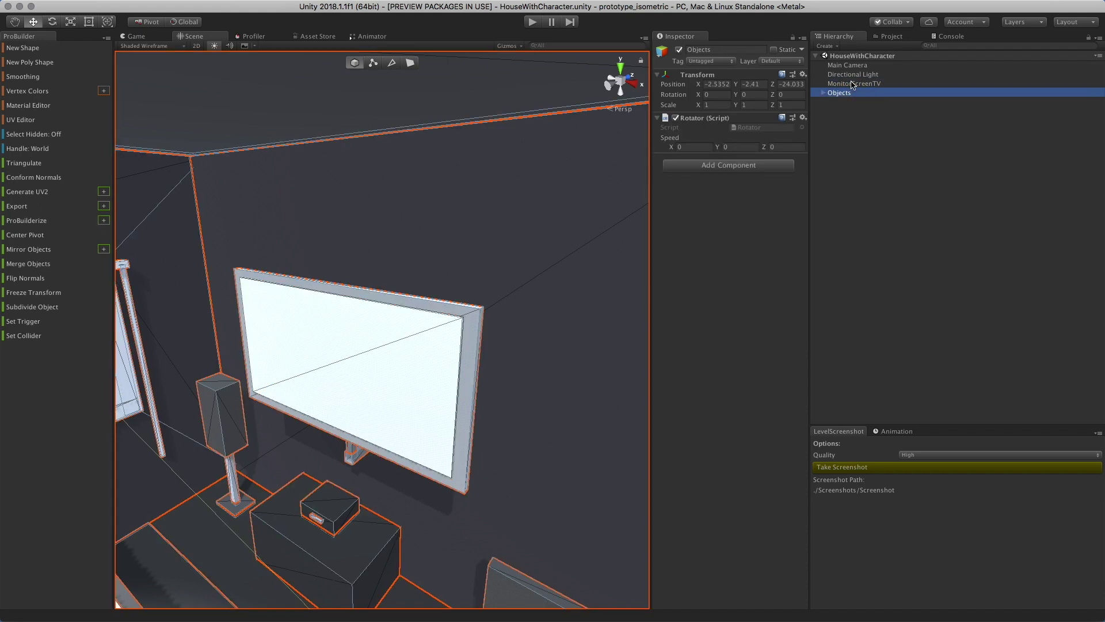
pyautogui.click(854, 160)
# Create a Video Player object in the HouseWithCharacter scene from the Hierarchy's Video menu
pyautogui.rightClick(854, 160)
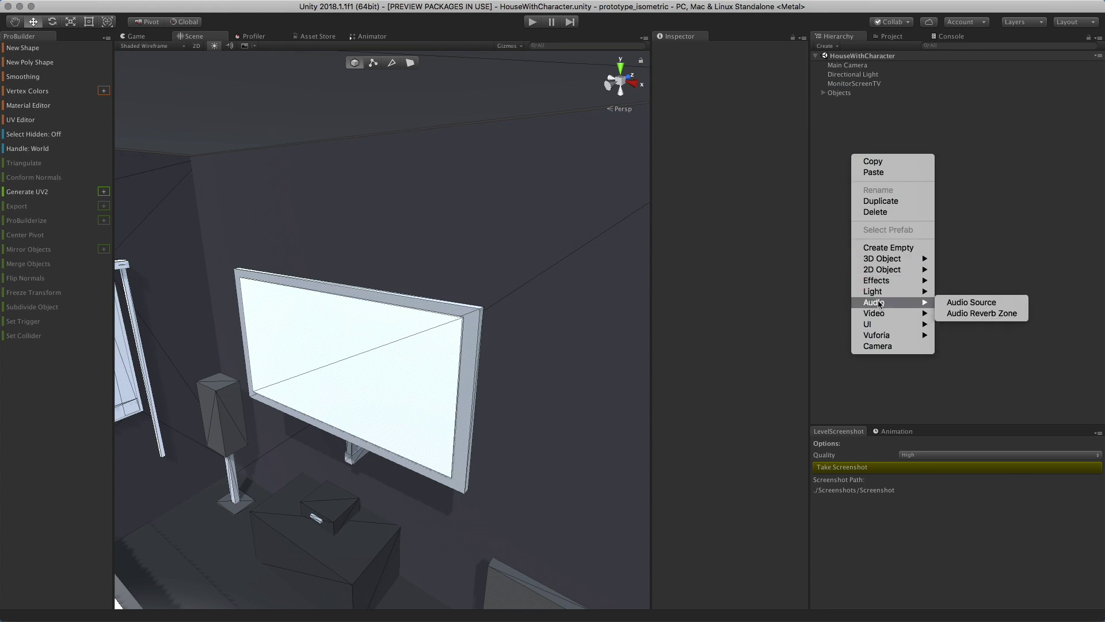
pyautogui.moveTo(883, 314)
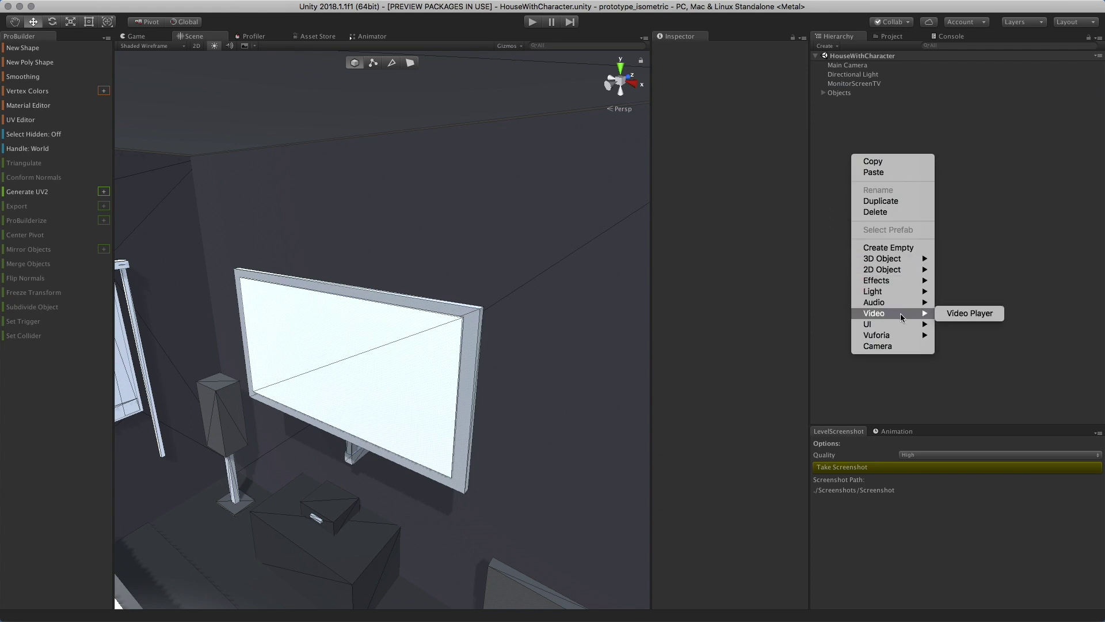
pyautogui.click(955, 314)
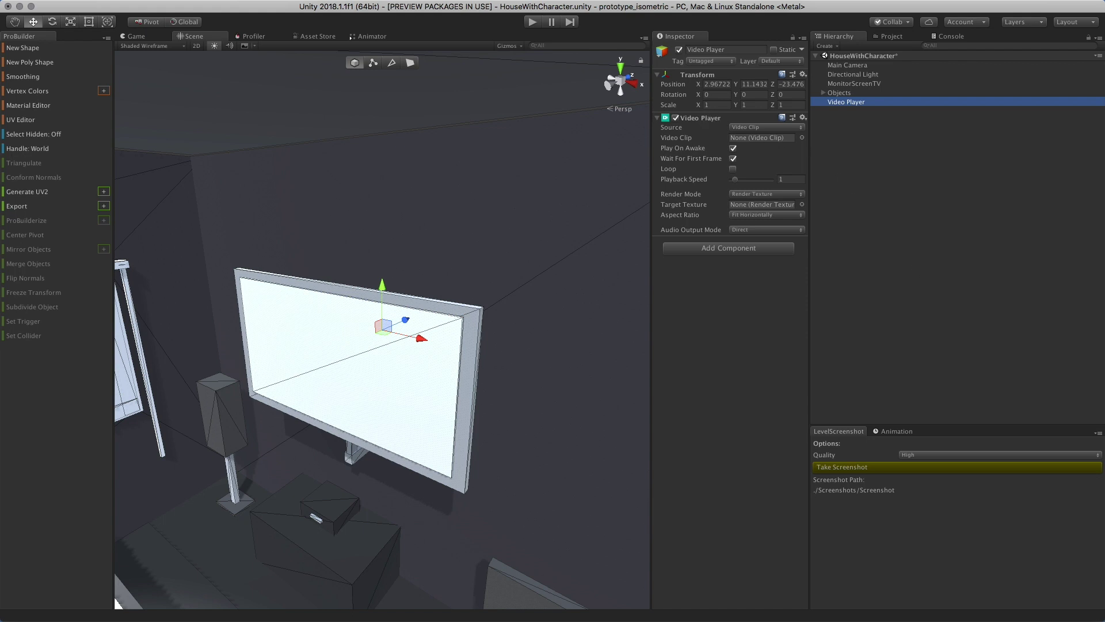
pyautogui.click(766, 128)
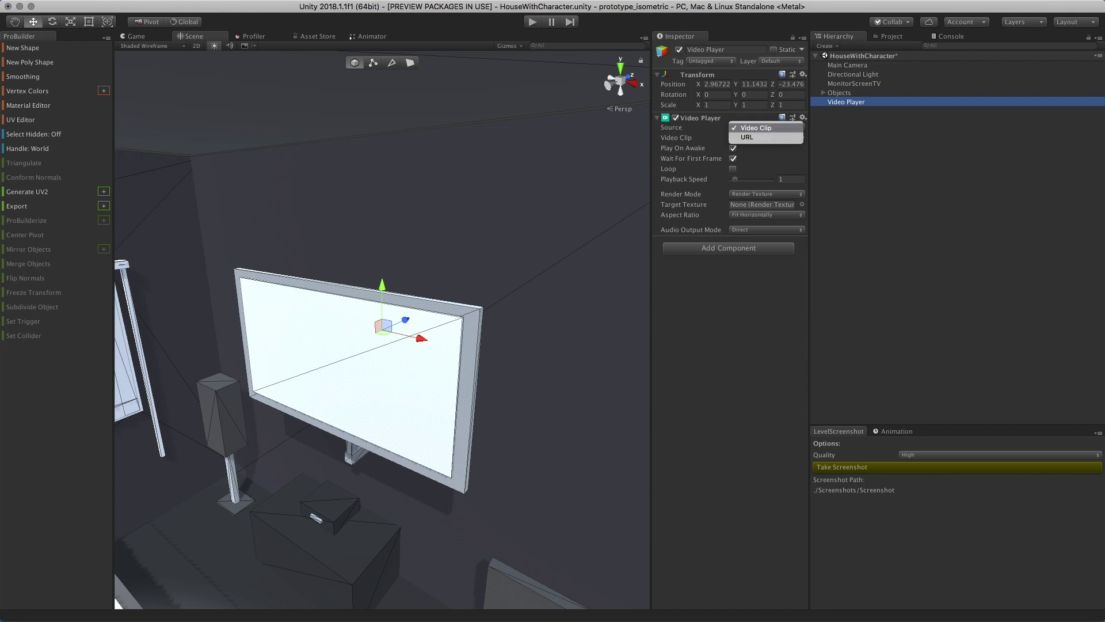
# Keep Video Clip as the source and open the video clip picker
pyautogui.click(771, 127)
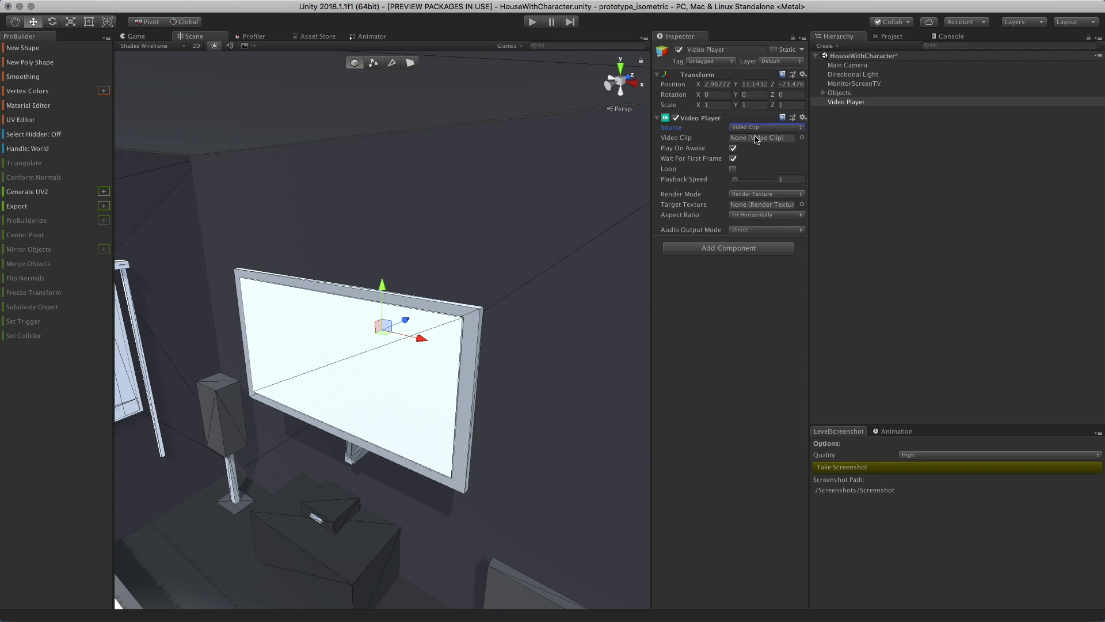
pyautogui.click(802, 138)
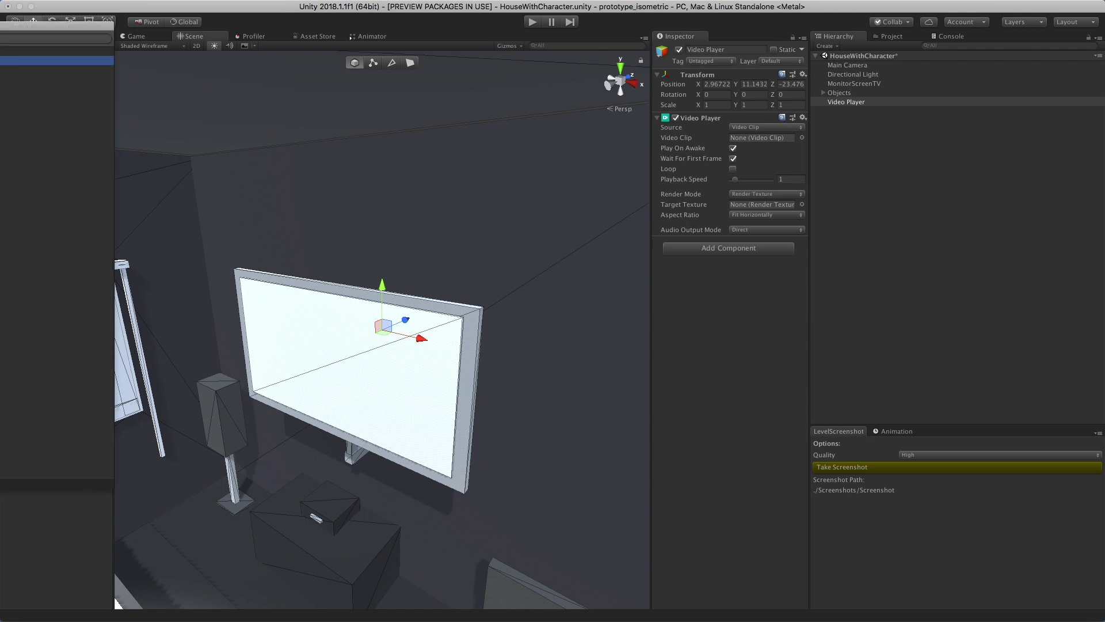
# Assign the Cubiques2_tvOS_AppPreview clip to the Video Player and turn on Loop
pyautogui.click(180, 81)
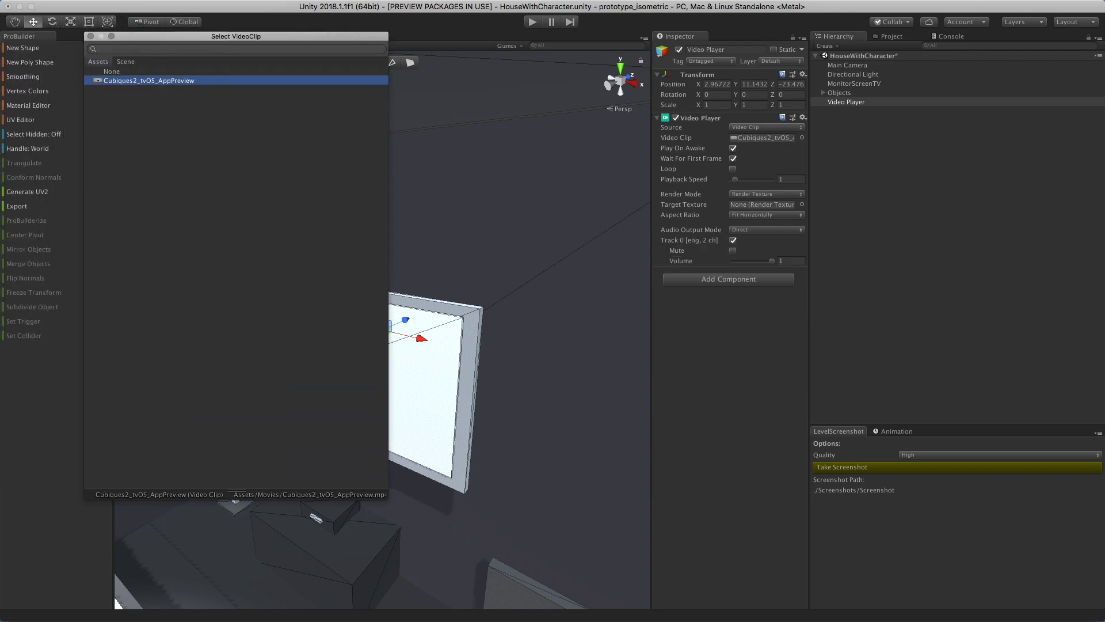
pyautogui.doubleClick(153, 83)
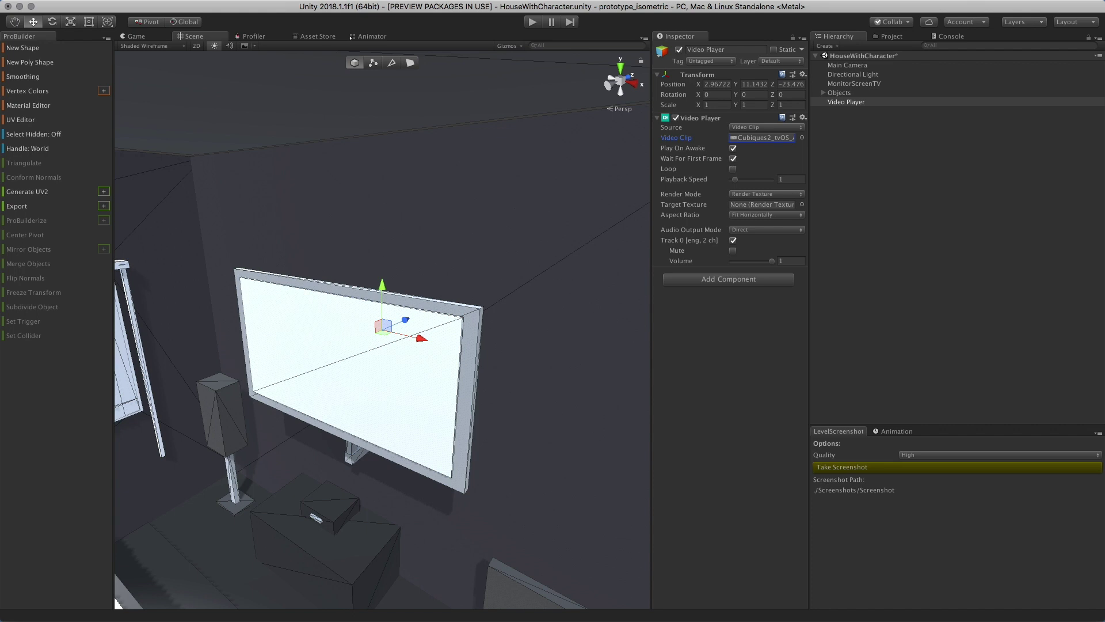
pyautogui.click(733, 169)
# Set Render Mode to Material Override with MonitorScreenTV as the target renderer
pyautogui.click(784, 179)
pyautogui.click(765, 194)
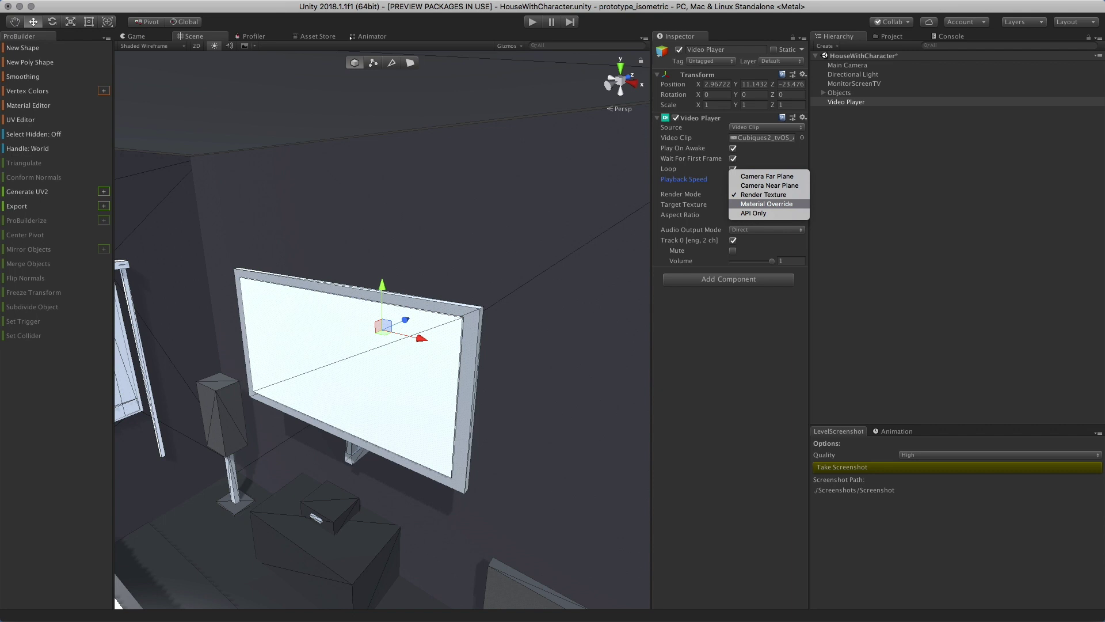
pyautogui.click(766, 204)
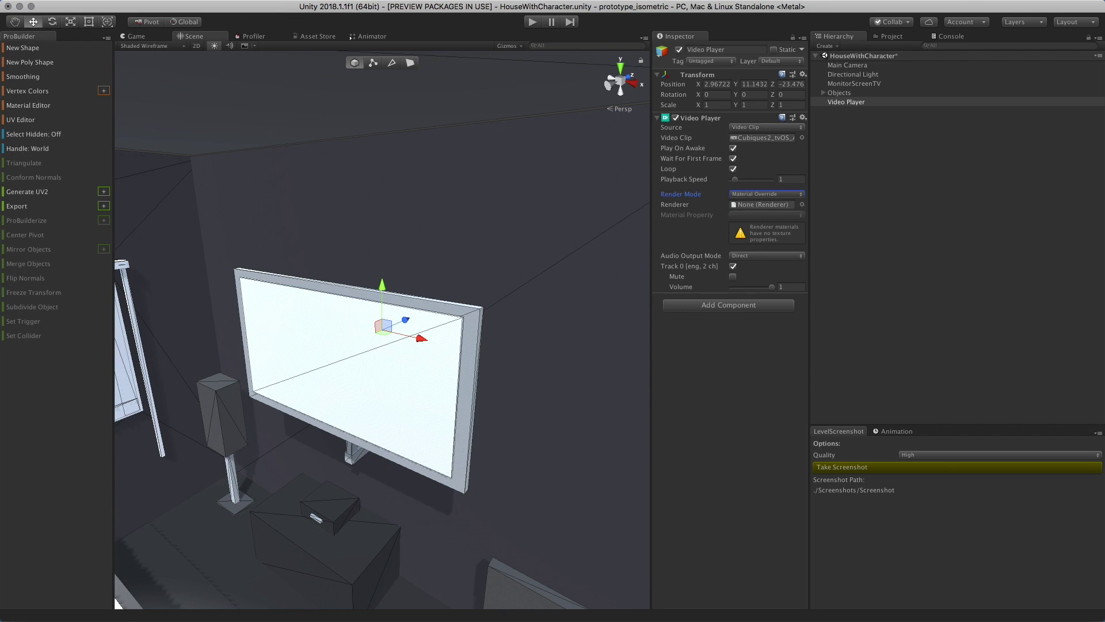
pyautogui.moveTo(854, 83); pyautogui.dragTo(753, 207)
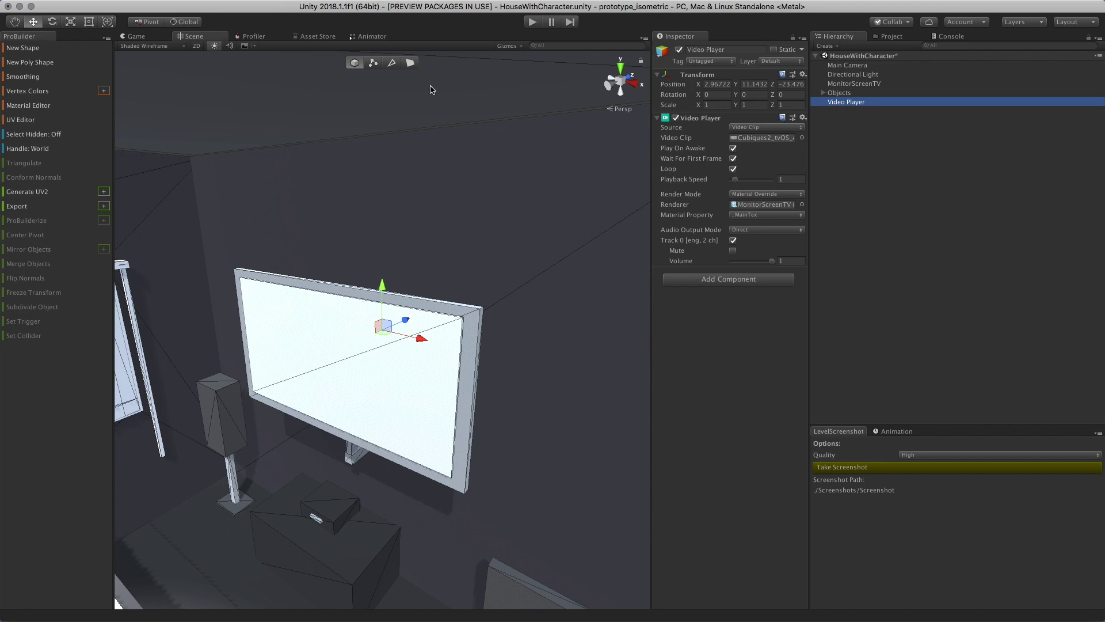
# Enter play mode and view the Cubiques video playing on the MonitorScreenTV screen
pyautogui.click(533, 23)
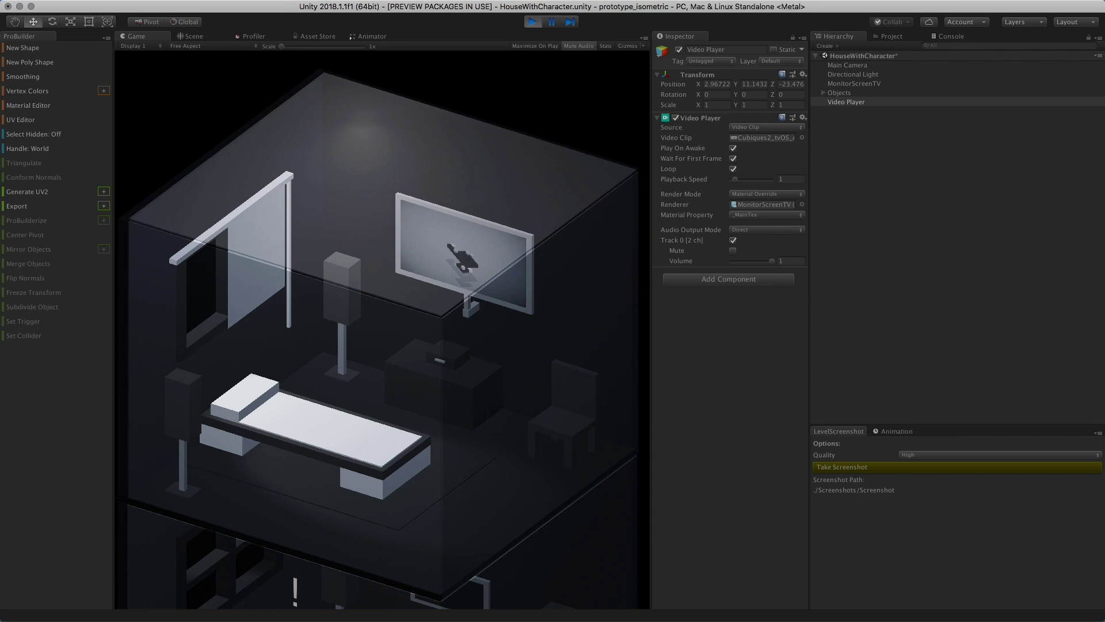
pyautogui.press('super+1')
pyautogui.keyDown('alt'); pyautogui.moveTo(472, 345); pyautogui.dragTo(465, 323); pyautogui.keyUp('alt')
pyautogui.scroll(5, 361, 395)
pyautogui.scroll(-5, 465, 322)
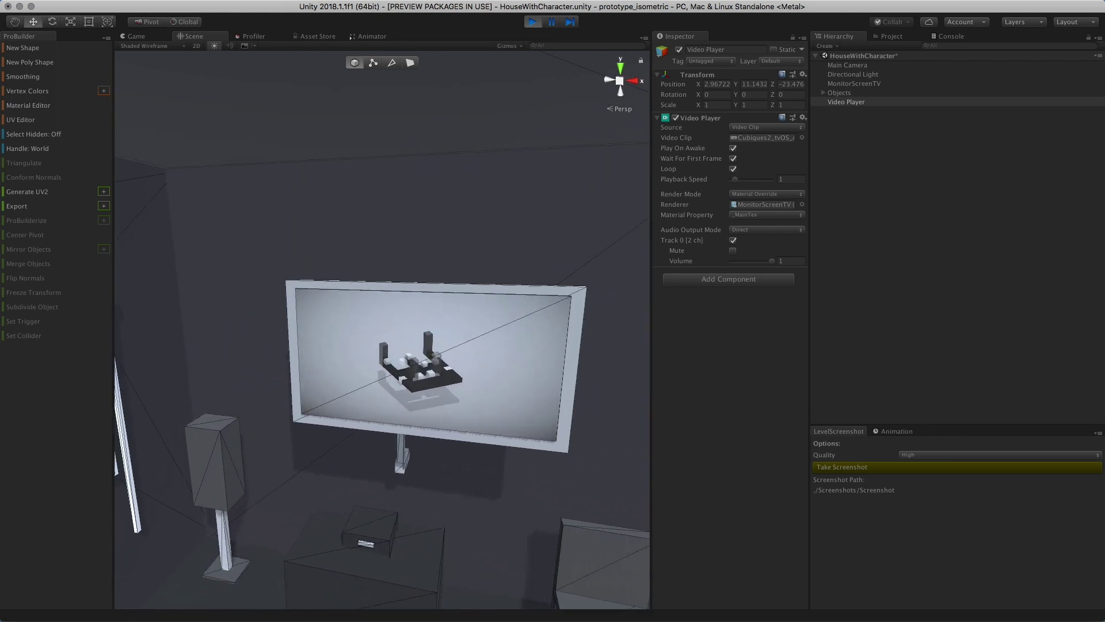
pyautogui.scroll(-6, 525, 446)
pyautogui.scroll(-3, 525, 446)
pyautogui.keyDown('alt'); pyautogui.moveTo(525, 446); pyautogui.dragTo(492, 392); pyautogui.keyUp('alt')
pyautogui.scroll(6, 492, 392)
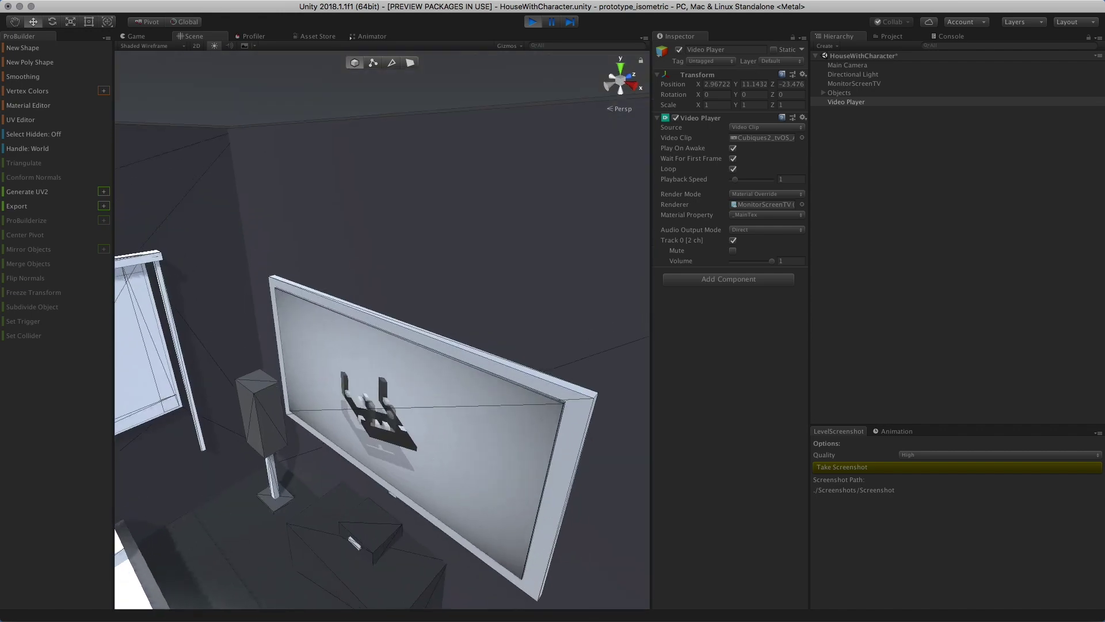
pyautogui.keyDown('alt'); pyautogui.moveTo(492, 392); pyautogui.dragTo(506, 344); pyautogui.keyUp('alt')
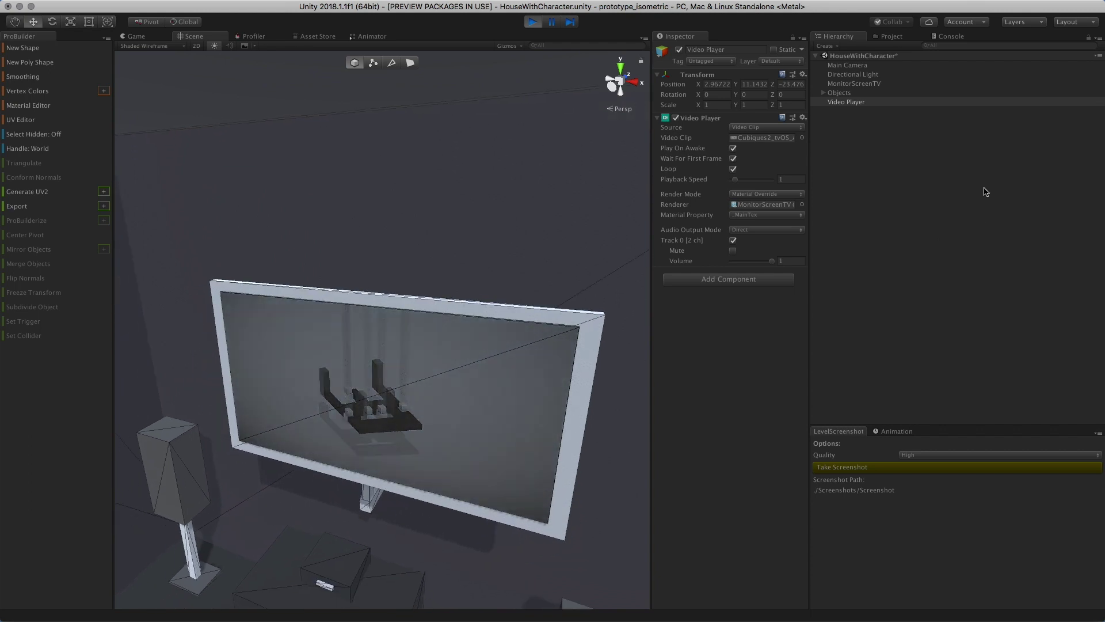
pyautogui.click(842, 85)
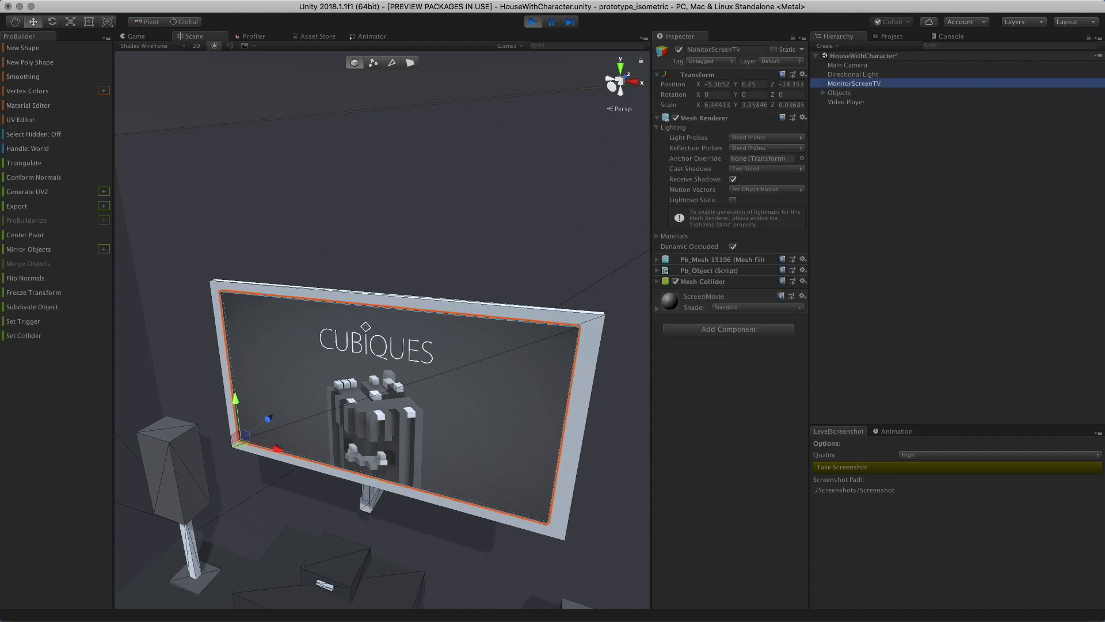
# Try red, alpha 250 and black on the ScreenMovie Albedo colour, ending at white
pyautogui.click(670, 300)
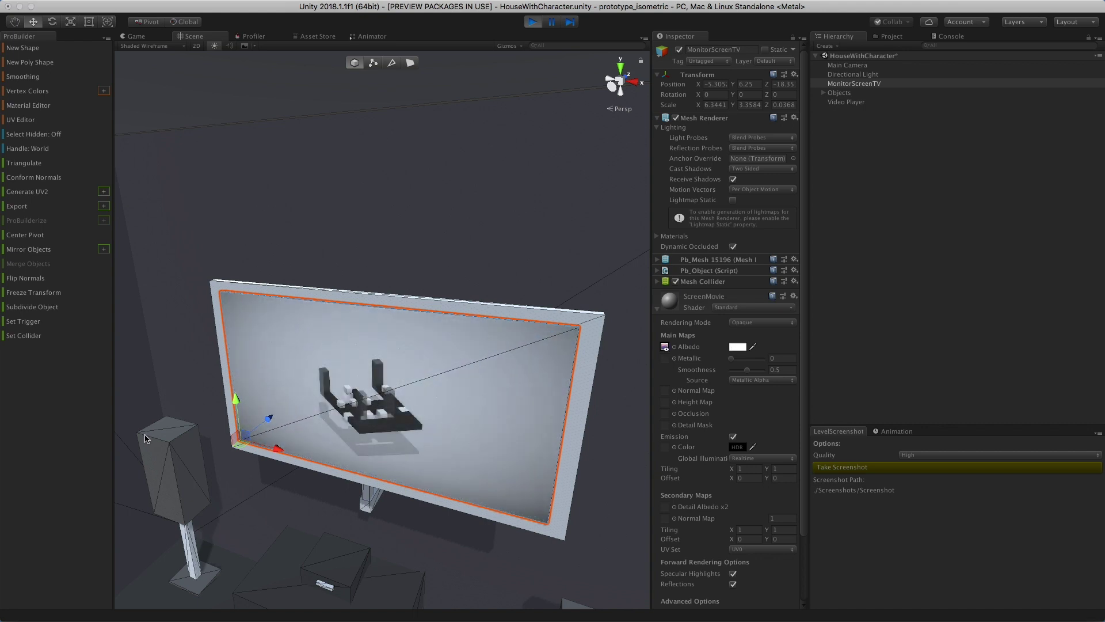
pyautogui.click(738, 346)
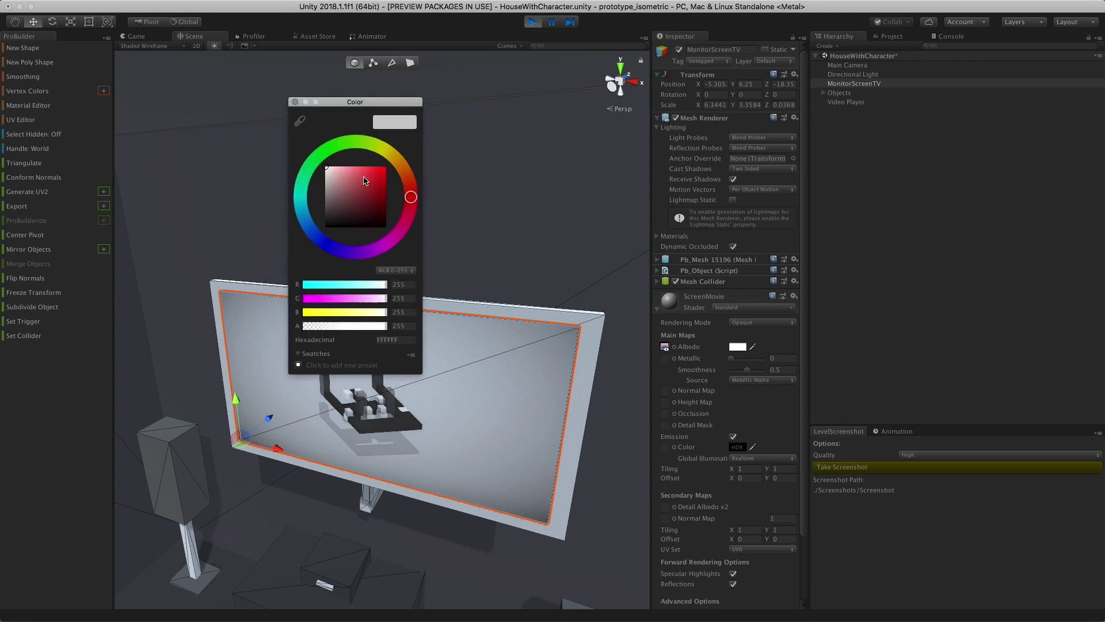
pyautogui.moveTo(342, 110); pyautogui.dragTo(126, 173)
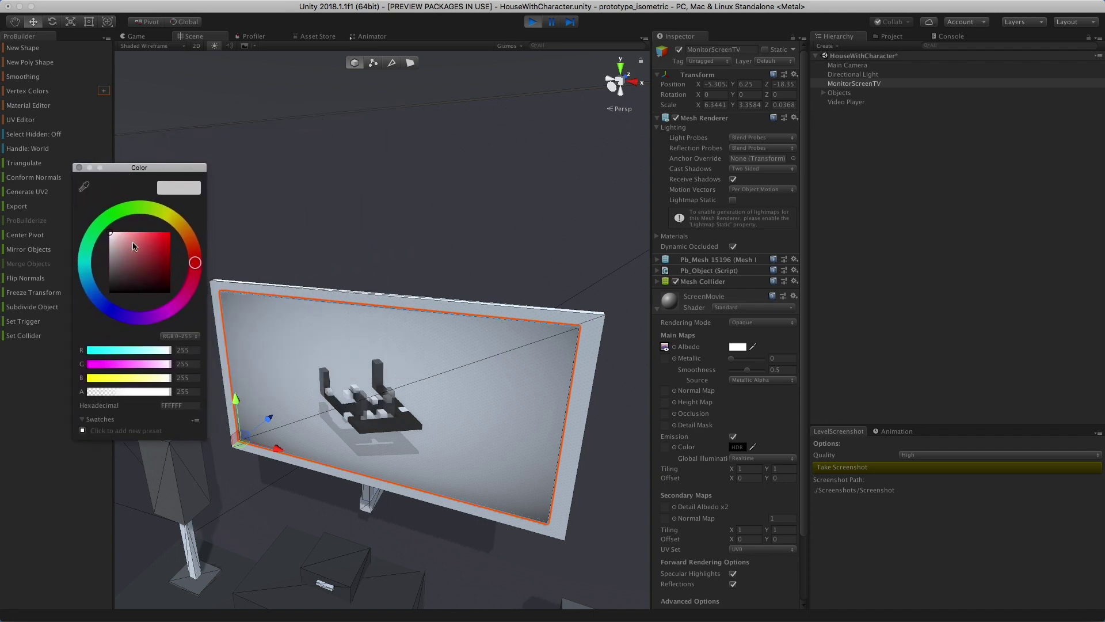
pyautogui.moveTo(133, 247); pyautogui.dragTo(105, 209)
pyautogui.moveTo(115, 396); pyautogui.dragTo(171, 394)
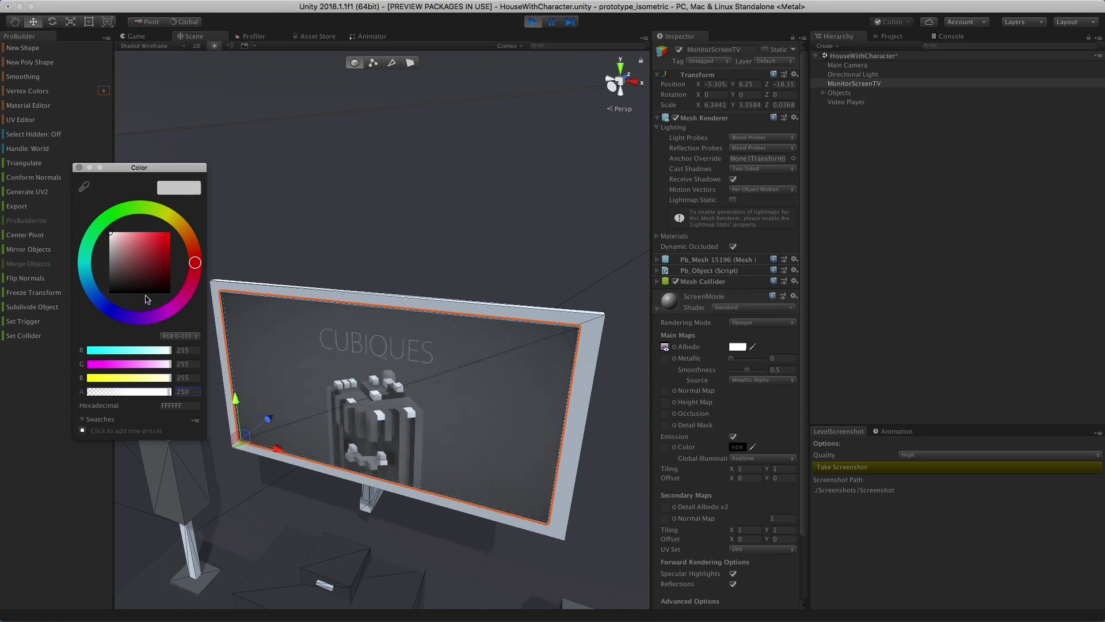
pyautogui.moveTo(123, 256); pyautogui.dragTo(105, 233)
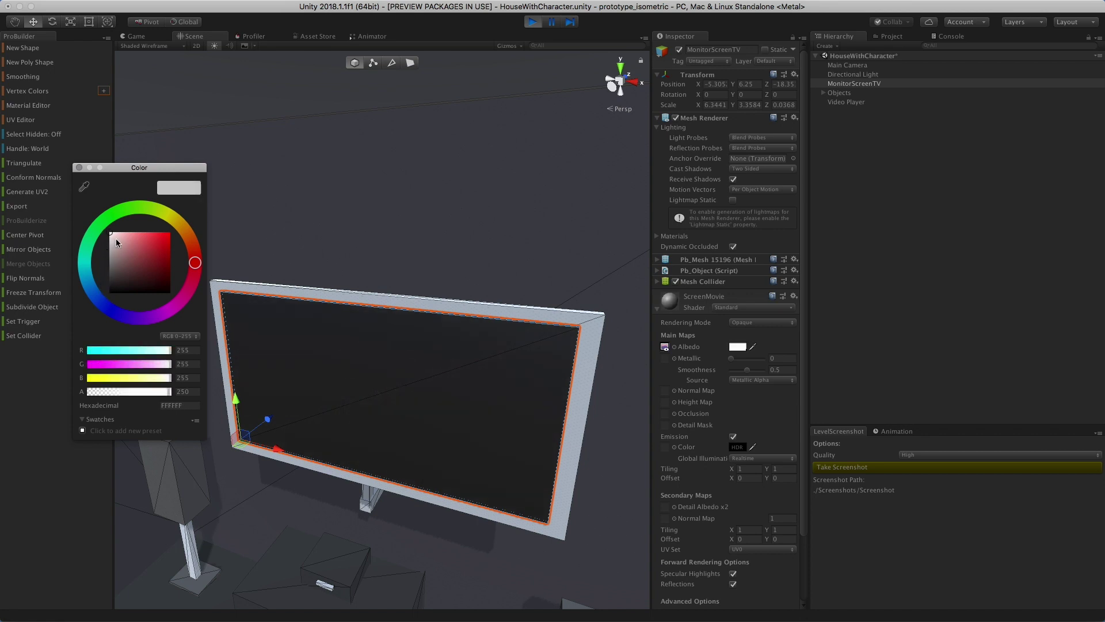
pyautogui.scroll(-3, 750, 495)
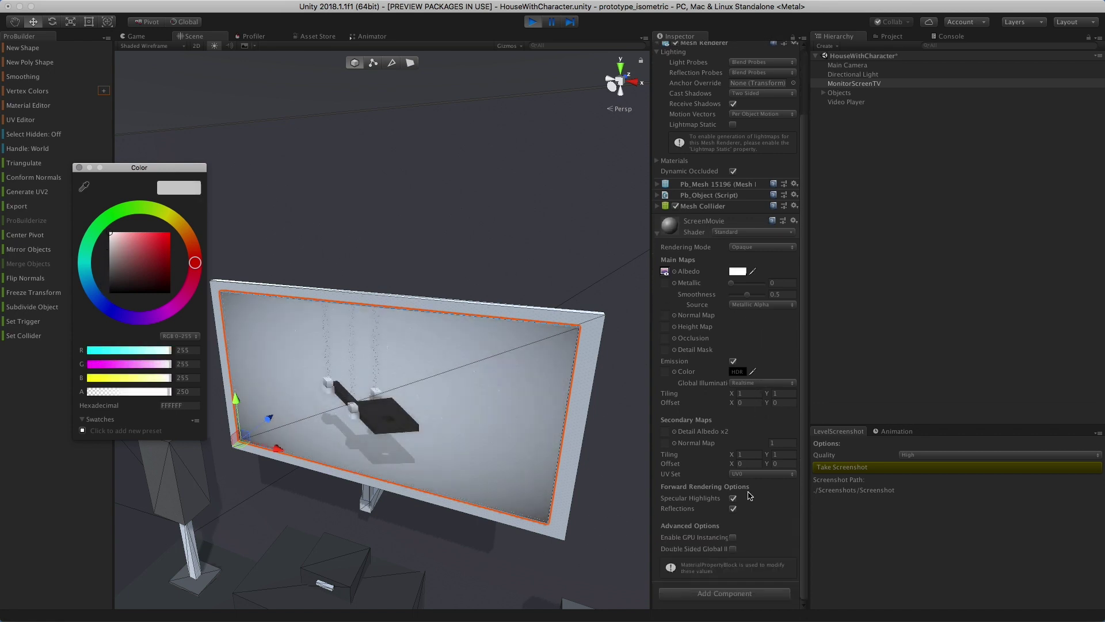